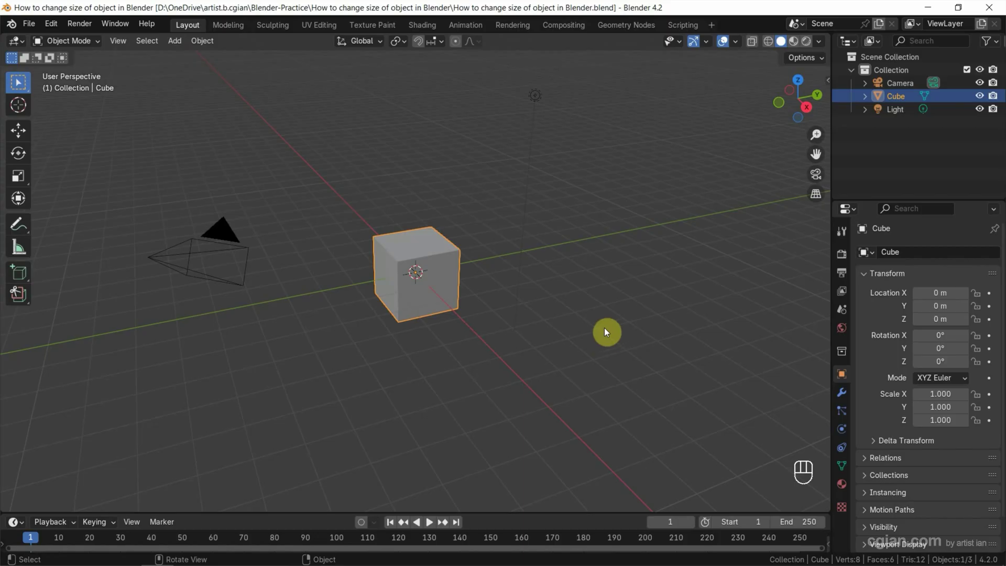
- Show the Cube's transform values in the sidebar: scale 1.000 and 2 m on every axis
{"action": "key", "text": "n"}
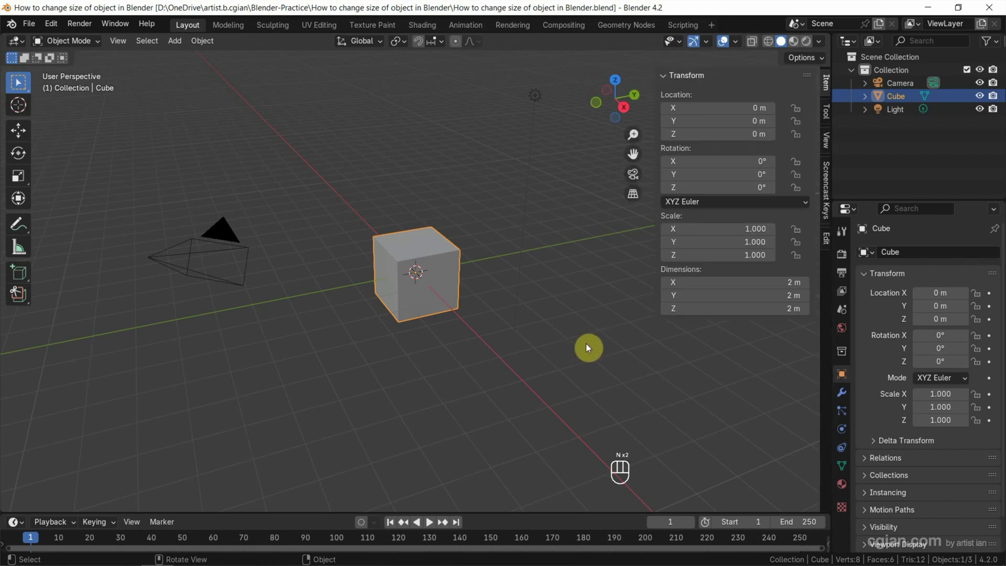
- Reselect the cube and begin a uniform scale, reaching 1.297 (2.59 m per axis)
{"action": "key", "text": "n"}
{"action": "left_click", "coordinate": [822, 83]}
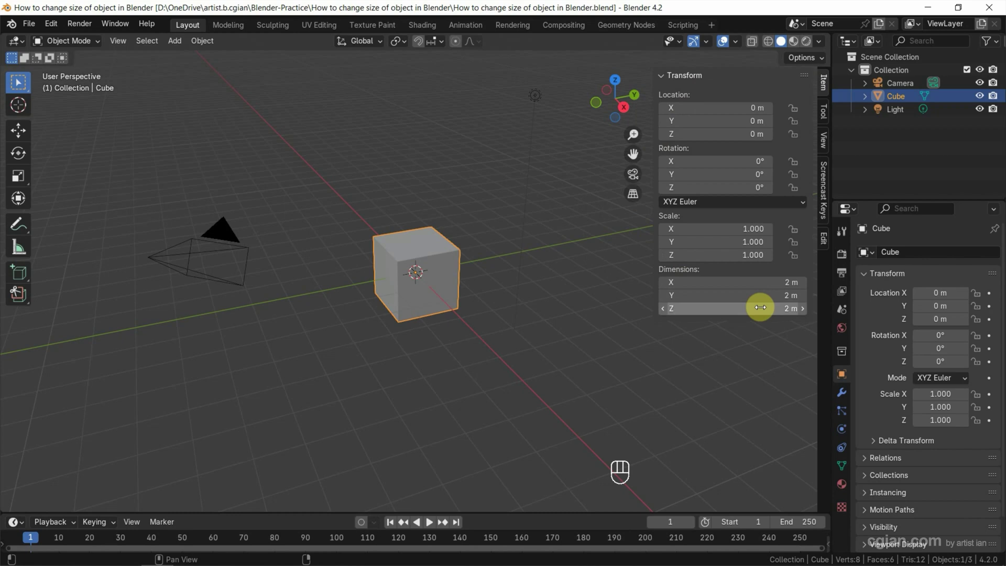
{"action": "left_click", "coordinate": [476, 338]}
{"action": "left_click", "coordinate": [450, 296]}
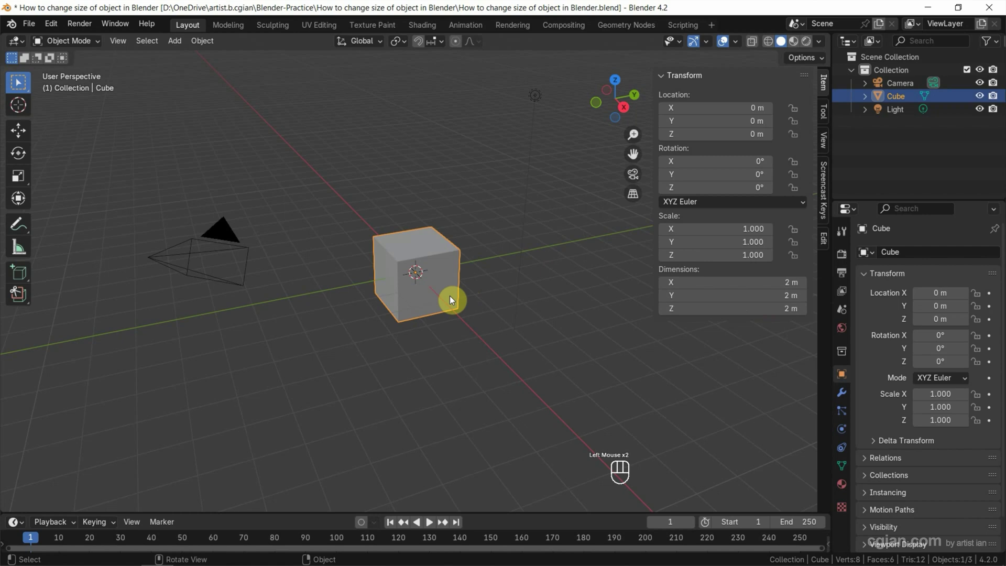
{"action": "key", "text": "s"}
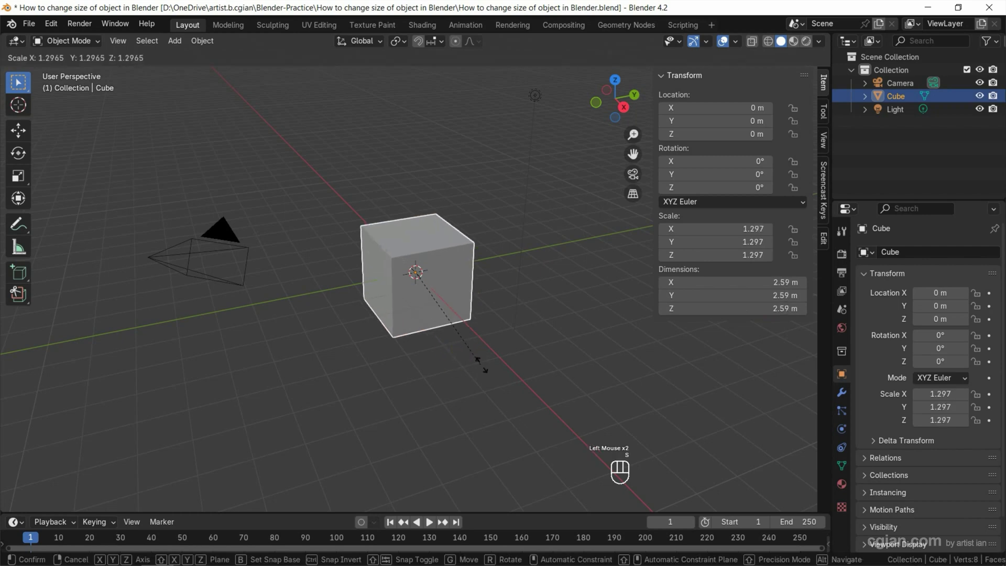
- Confirm the cube at scale 2.087 (about 4.17 m per side) and begin another uniform resize
{"action": "left_click", "coordinate": [522, 419]}
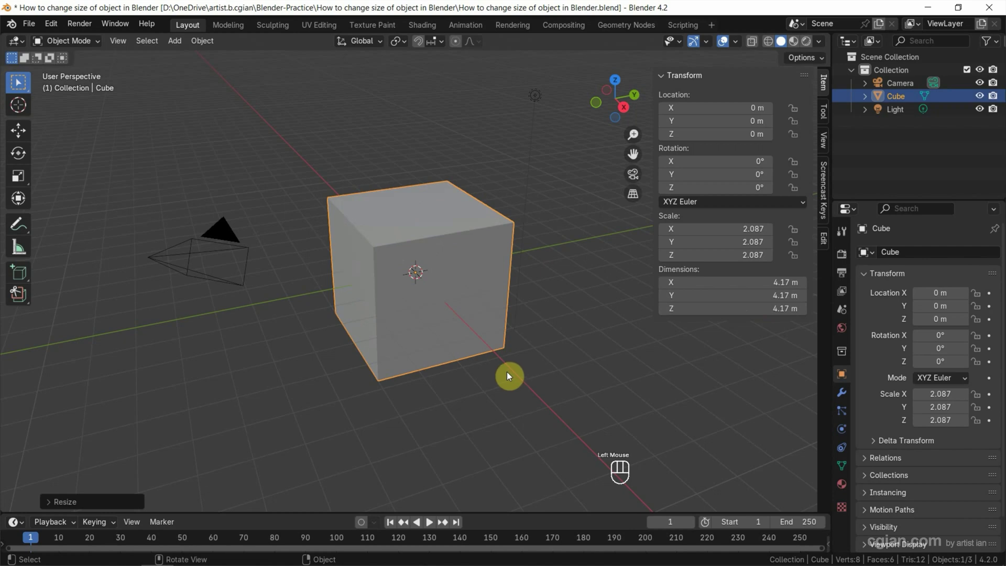
{"action": "key", "text": "s"}
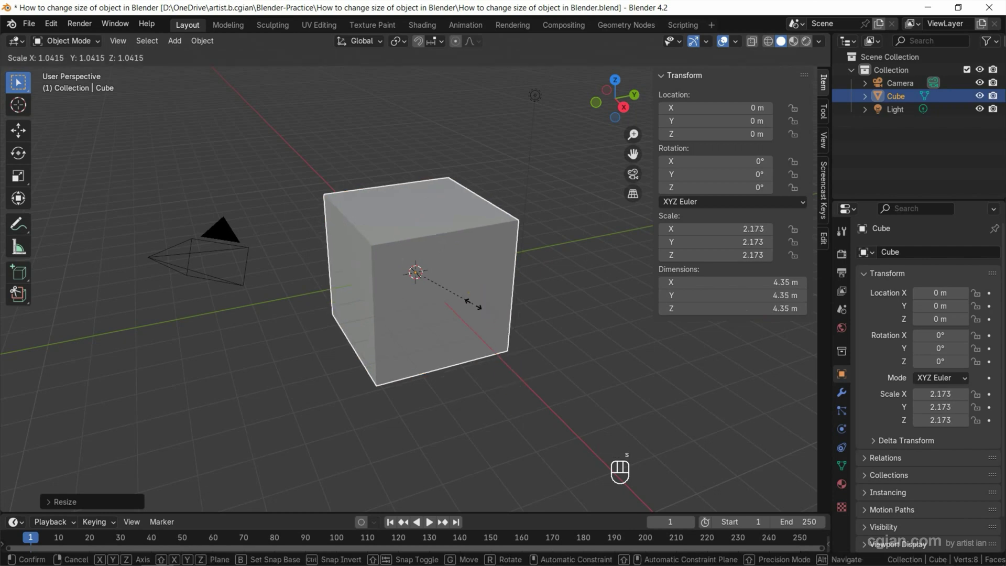
- Constrain the resize to Z and stretch the cube to scale 3.096, 6.19 m tall
{"action": "key", "text": "x"}
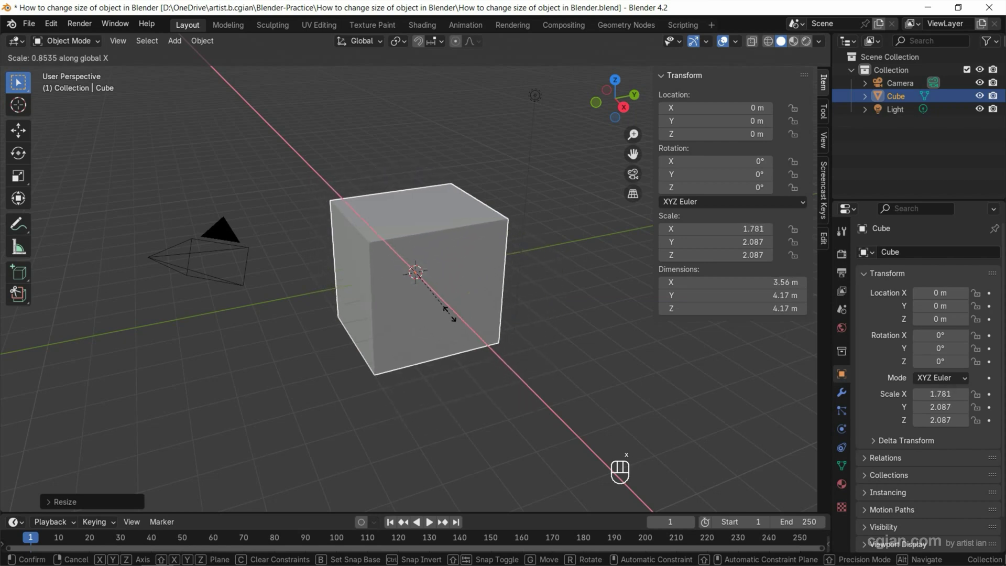
{"action": "key", "text": "y"}
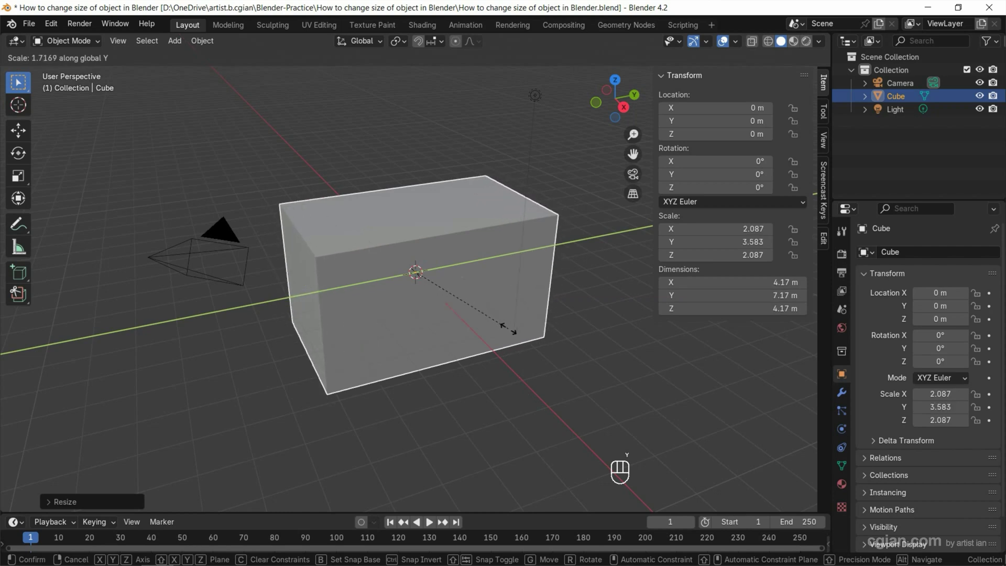
{"action": "key", "text": "z"}
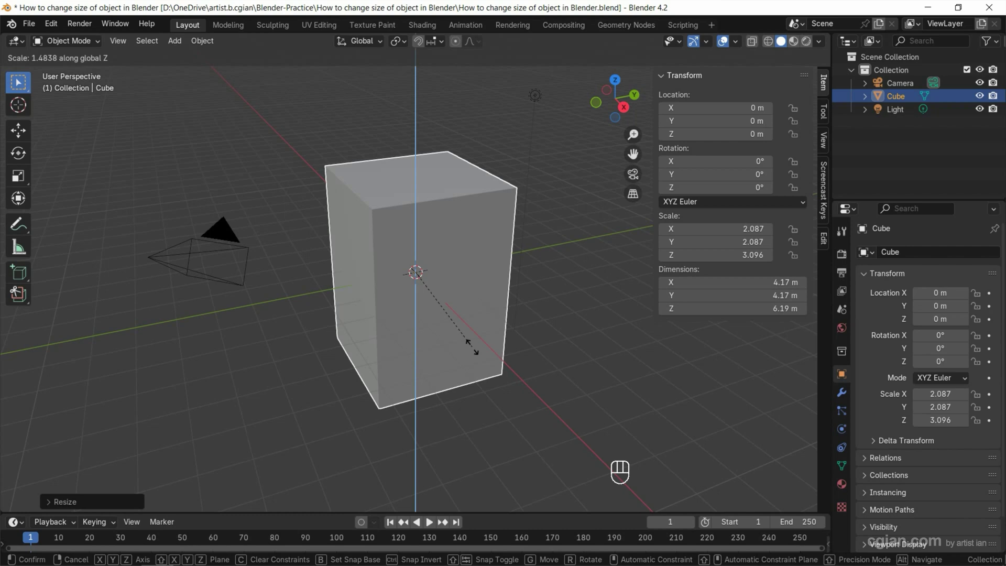
{"action": "left_click", "coordinate": [473, 348]}
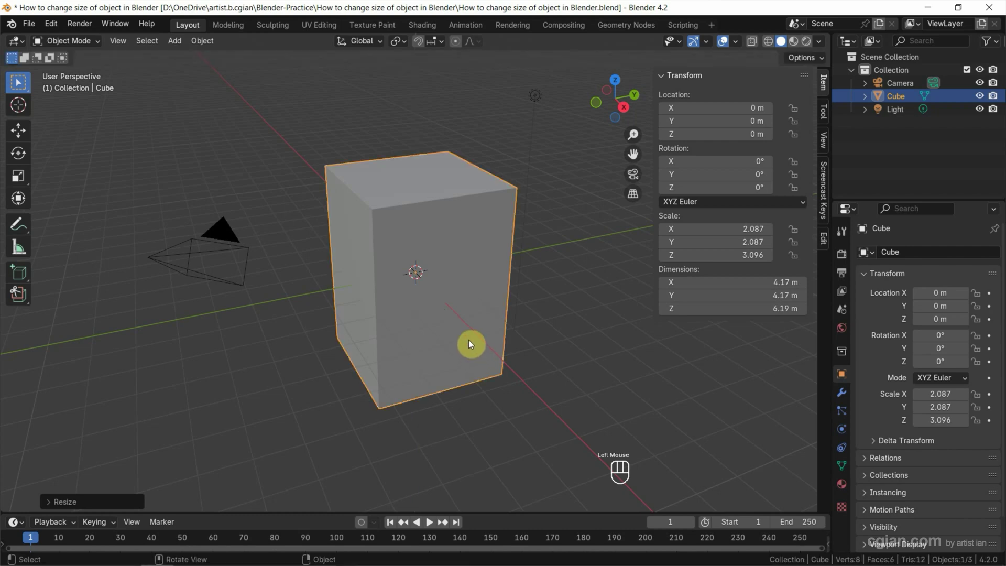
{"action": "left_click", "coordinate": [67, 499]}
- Set the Resize factors to X 1.320, Y 0.620, Z 1.404, making a 5.51 × 2.59 × 5.86 m slab
{"action": "left_click", "coordinate": [168, 429]}
{"action": "left_click_drag", "start_coordinate": [167, 429], "coordinate": [168, 456]}
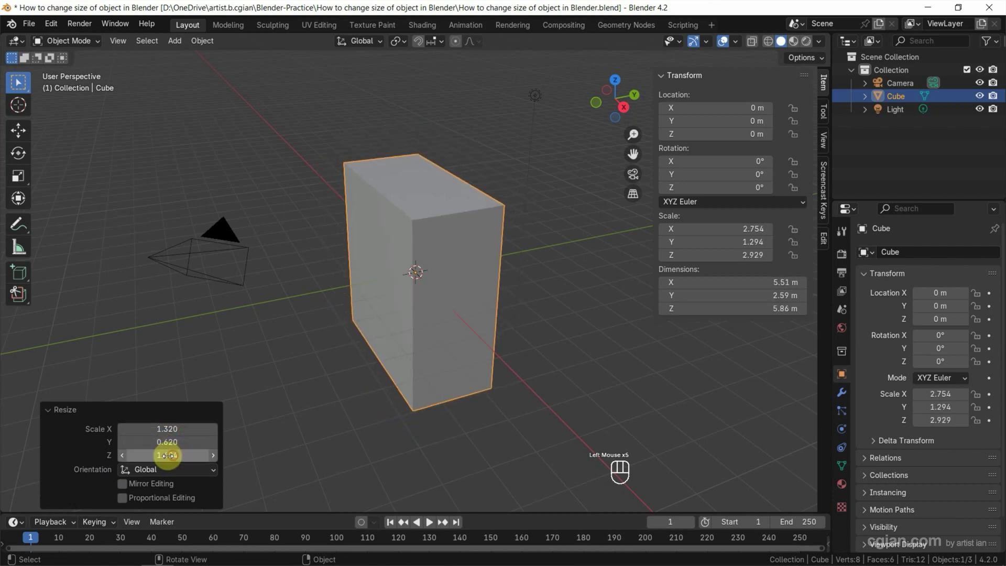
{"action": "left_click", "coordinate": [303, 404]}
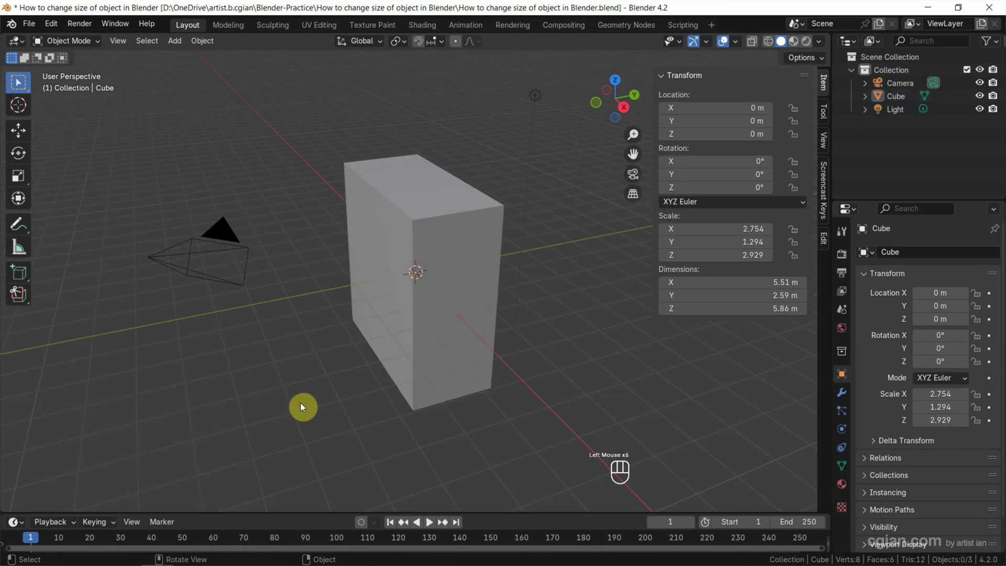
{"action": "left_click", "coordinate": [378, 318]}
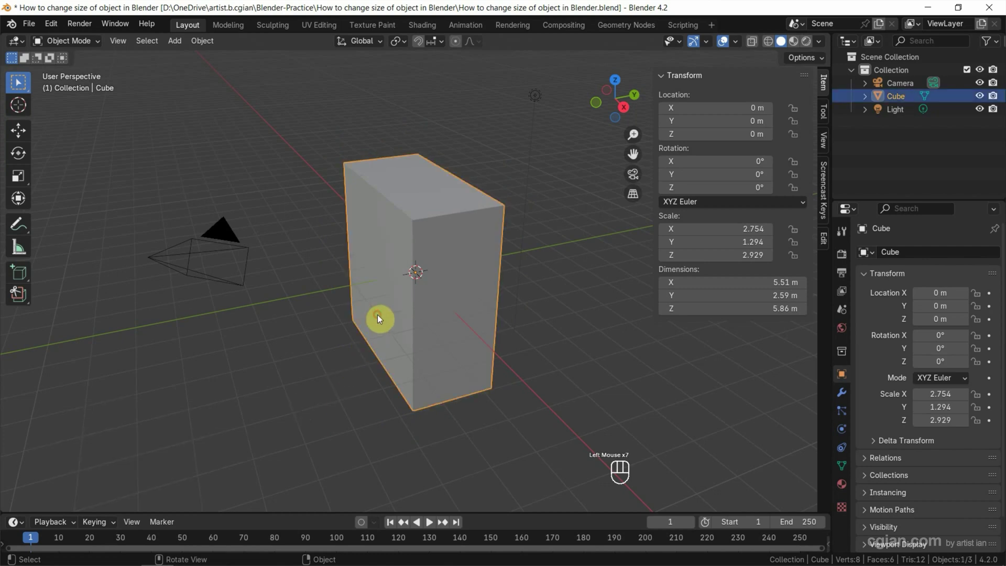
- Resize the box with the Scale tool to 5.3 × 2.49 × 5.85 m (scale 2.651, 1.245, 2.926)
{"action": "left_click", "coordinate": [17, 178]}
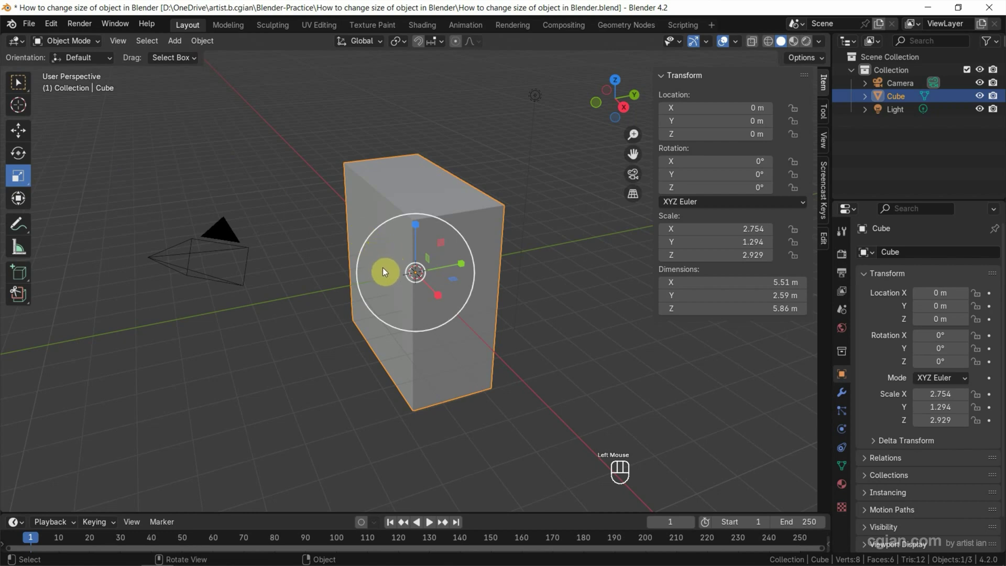
{"action": "mouse_move", "coordinate": [388, 266]}
{"action": "left_mouse_down"}
{"action": "mouse_move", "coordinate": [378, 271]}
{"action": "mouse_move", "coordinate": [391, 261]}
{"action": "left_mouse_up"}
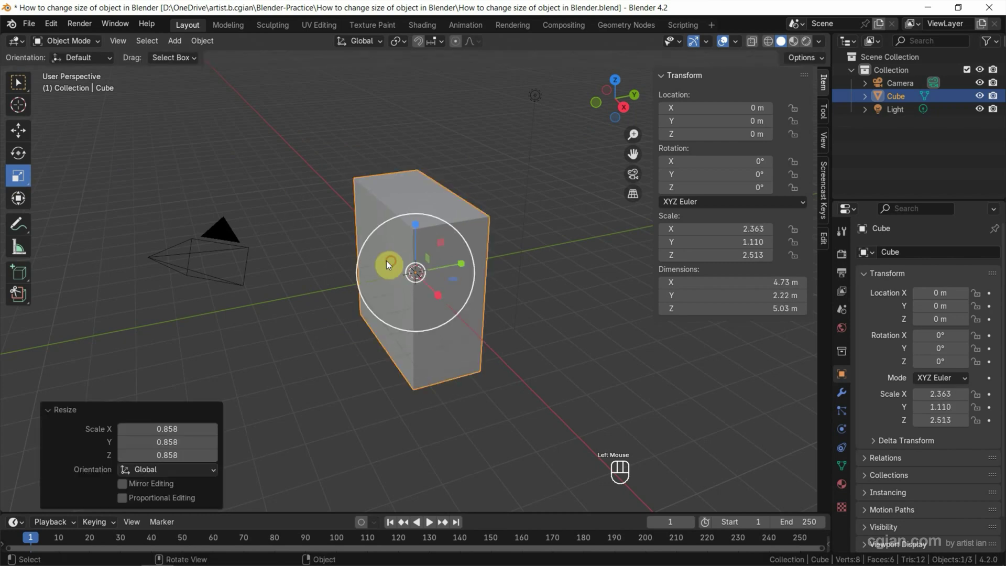
{"action": "mouse_move", "coordinate": [413, 223]}
{"action": "left_mouse_down"}
{"action": "mouse_move", "coordinate": [409, 240]}
{"action": "mouse_move", "coordinate": [413, 214]}
{"action": "mouse_move", "coordinate": [408, 252]}
{"action": "mouse_move", "coordinate": [409, 198]}
{"action": "mouse_move", "coordinate": [412, 218]}
{"action": "left_mouse_up"}
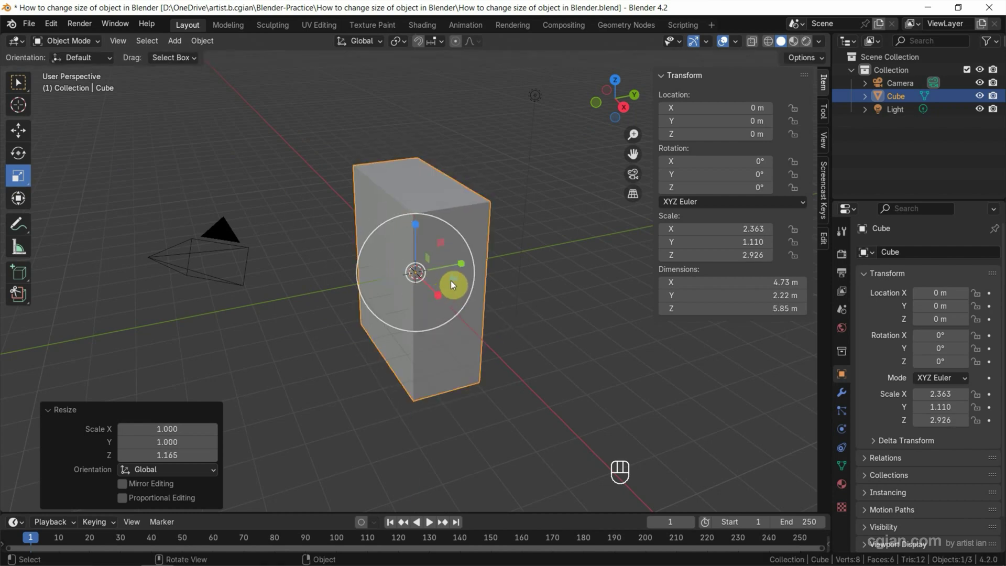
{"action": "mouse_move", "coordinate": [451, 280]}
{"action": "left_mouse_down"}
{"action": "mouse_move", "coordinate": [476, 298]}
{"action": "mouse_move", "coordinate": [484, 325]}
{"action": "mouse_move", "coordinate": [456, 285]}
{"action": "mouse_move", "coordinate": [480, 337]}
{"action": "mouse_move", "coordinate": [462, 283]}
{"action": "left_mouse_up"}
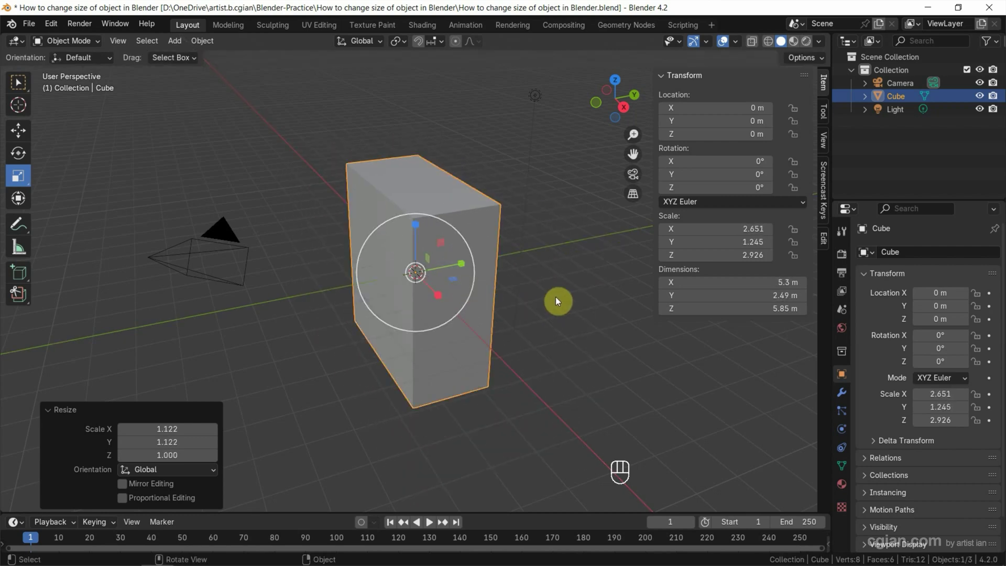
{"action": "left_click", "coordinate": [556, 300]}
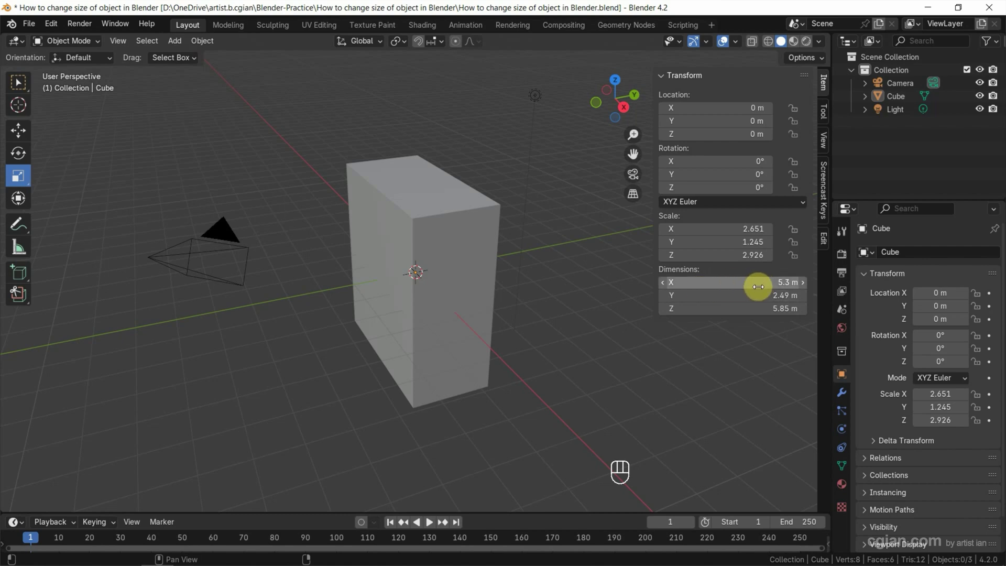
- Enter 3 in all Dimensions fields so the cube is 3 m per side at scale 1.500
{"action": "left_click_drag", "start_coordinate": [758, 283], "coordinate": [758, 309]}
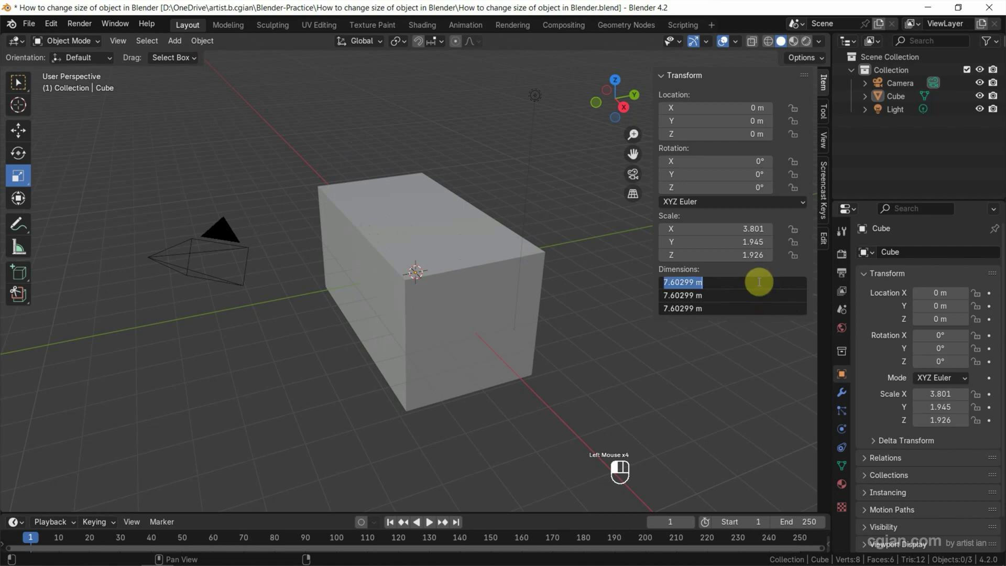
{"action": "type", "text": "3"}
{"action": "key", "text": "Return"}
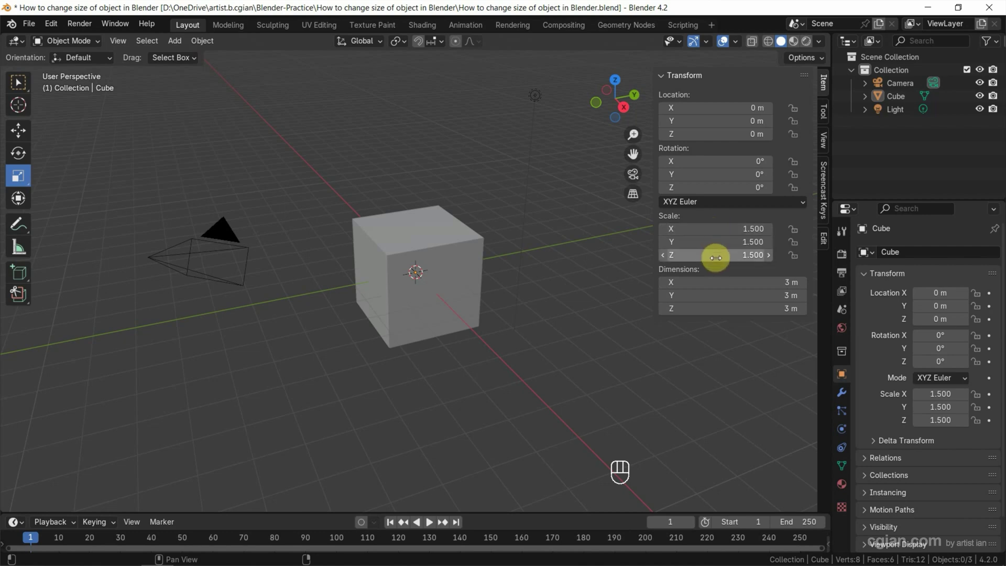
- Apply the cube's scale through Object > Apply > Scale, resetting it to 1.000 at 3 m
{"action": "left_click", "coordinate": [596, 274]}
{"action": "left_click", "coordinate": [454, 284]}
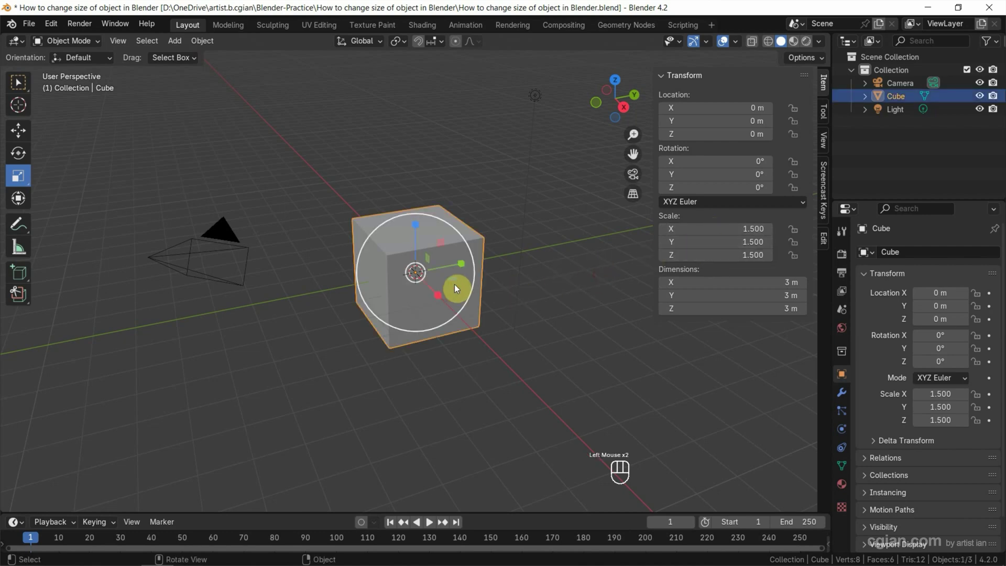
{"action": "left_click", "coordinate": [18, 83]}
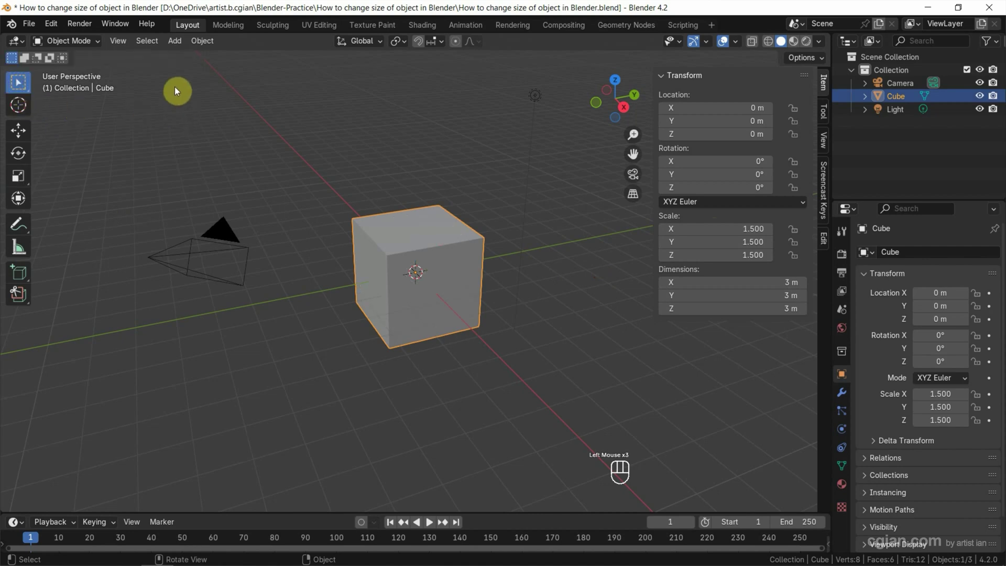
{"action": "left_click", "coordinate": [199, 41]}
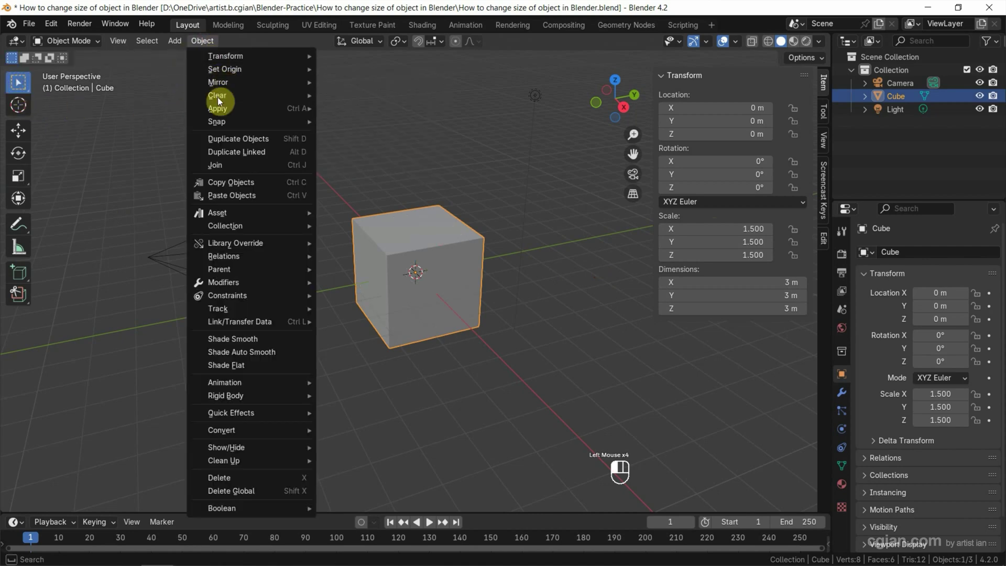
{"action": "mouse_move", "coordinate": [216, 108]}
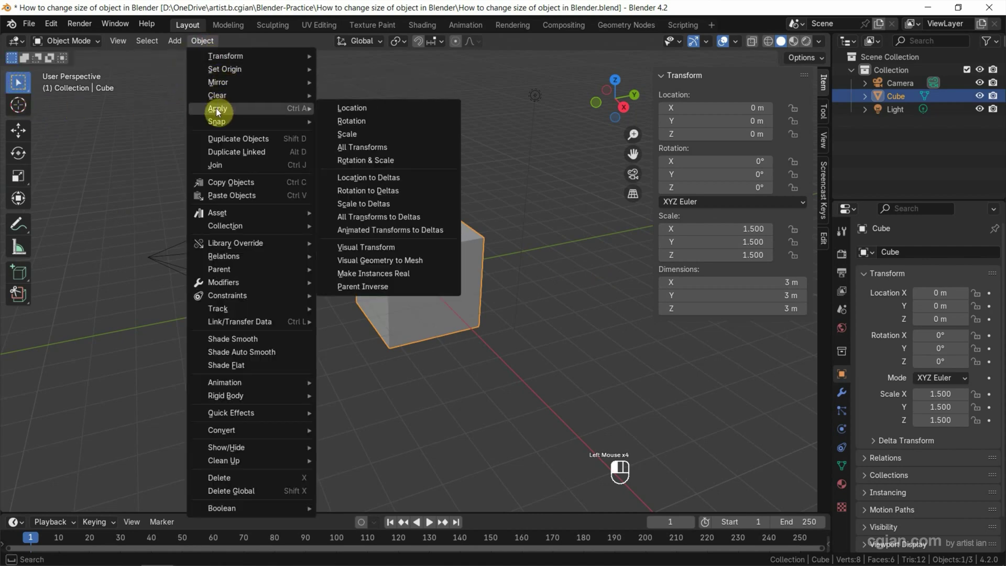
{"action": "left_click", "coordinate": [356, 137]}
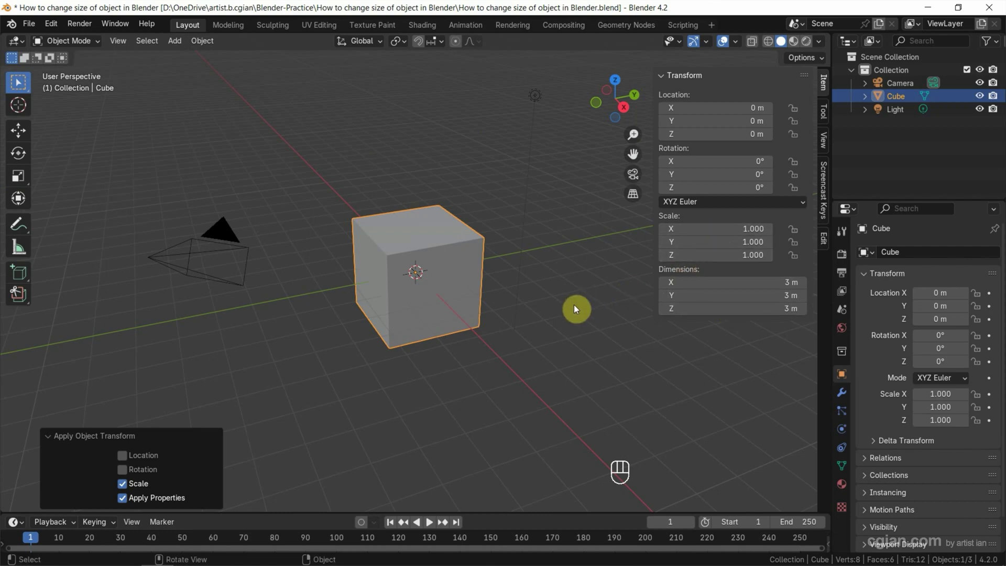
{"action": "left_click", "coordinate": [508, 317]}
- Enter Edit Mode and enlarge the whole mesh uniformly
{"action": "left_click", "coordinate": [444, 327]}
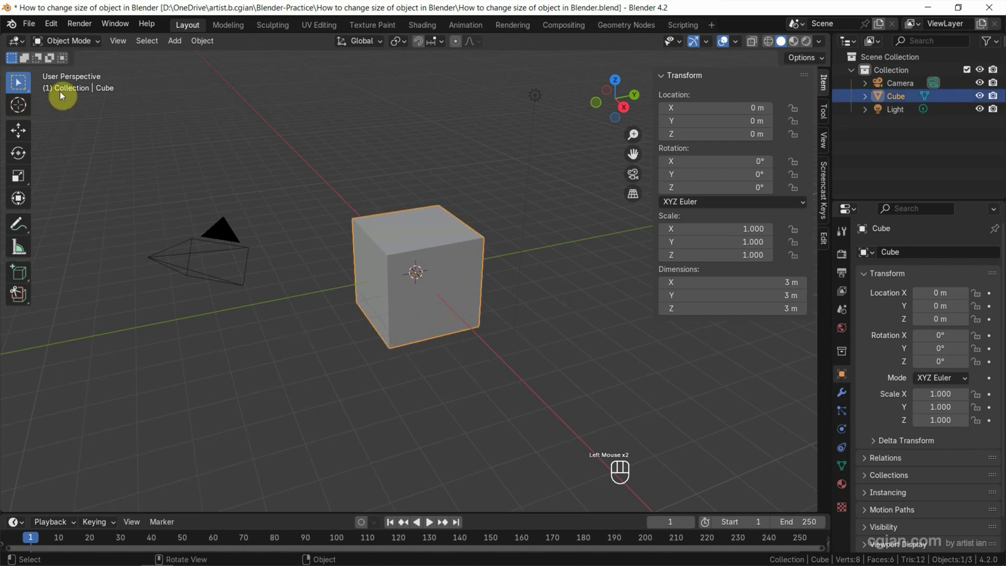
{"action": "left_click", "coordinate": [66, 45]}
{"action": "left_click", "coordinate": [73, 73]}
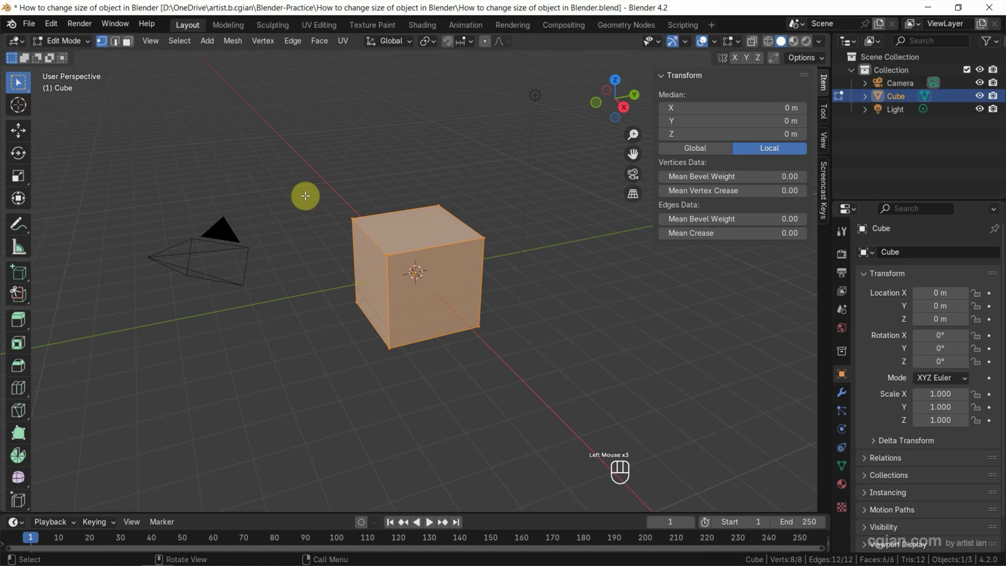
{"action": "key", "text": "s"}
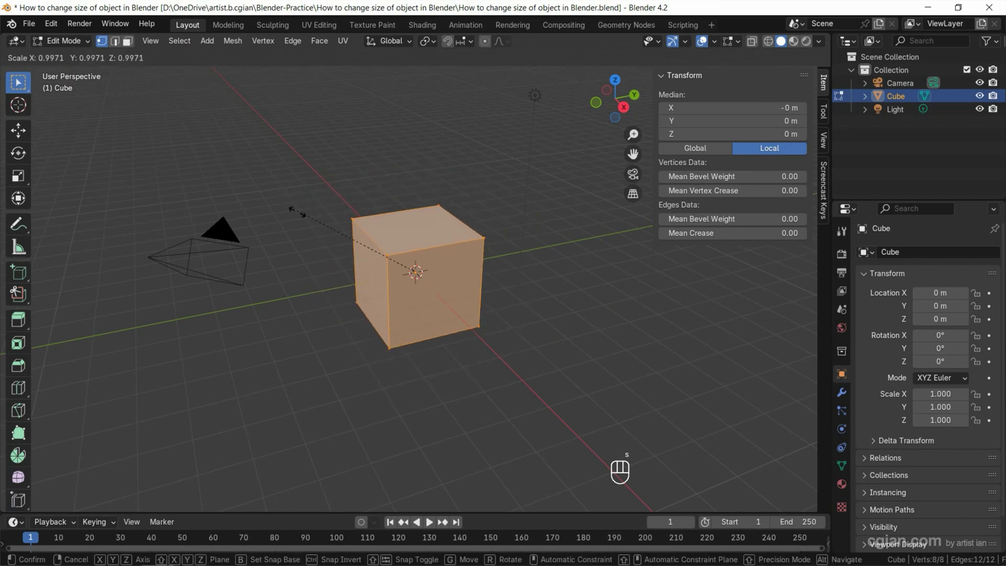
{"action": "left_click", "coordinate": [241, 173]}
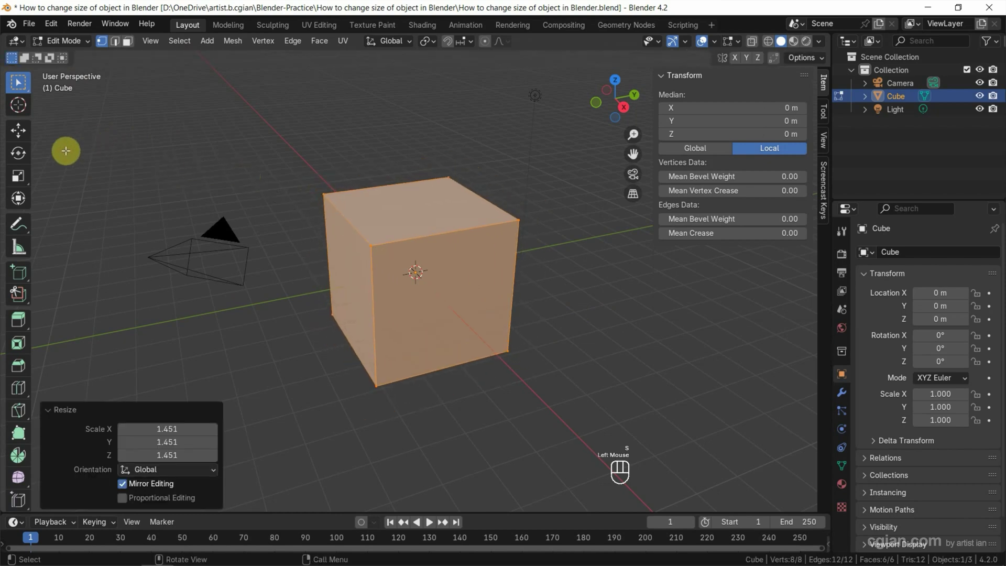
- Squash the mesh along Z and stretch it along Y to 4.35 × 5.75 × 3.1 m
{"action": "left_click", "coordinate": [21, 176]}
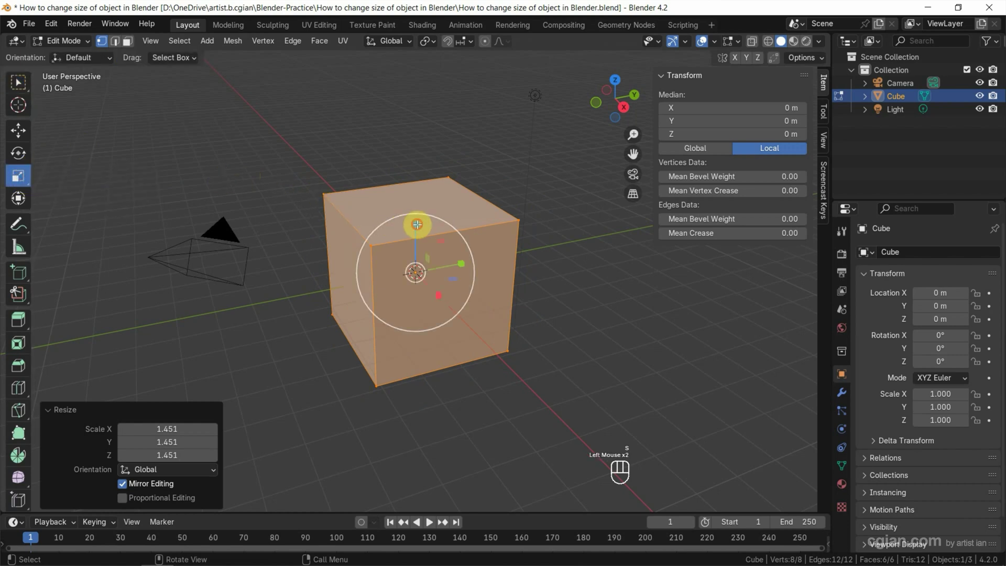
{"action": "left_click_drag", "start_coordinate": [415, 224], "coordinate": [498, 264]}
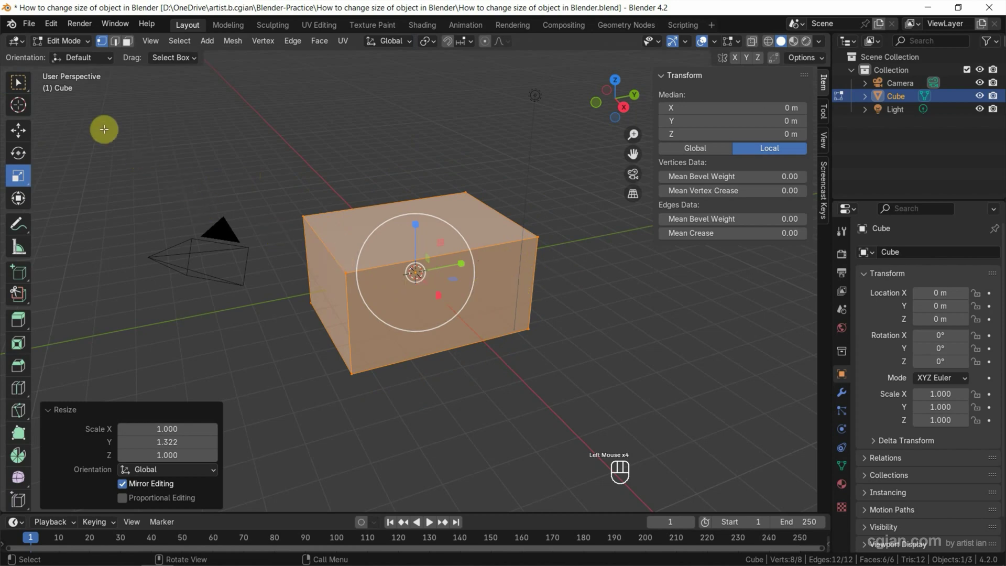
{"action": "left_click", "coordinate": [65, 40]}
- Switch back to Object Mode, leaving the 4.35 × 5.75 × 3.1 m box at scale 1.000
{"action": "left_click", "coordinate": [68, 55]}
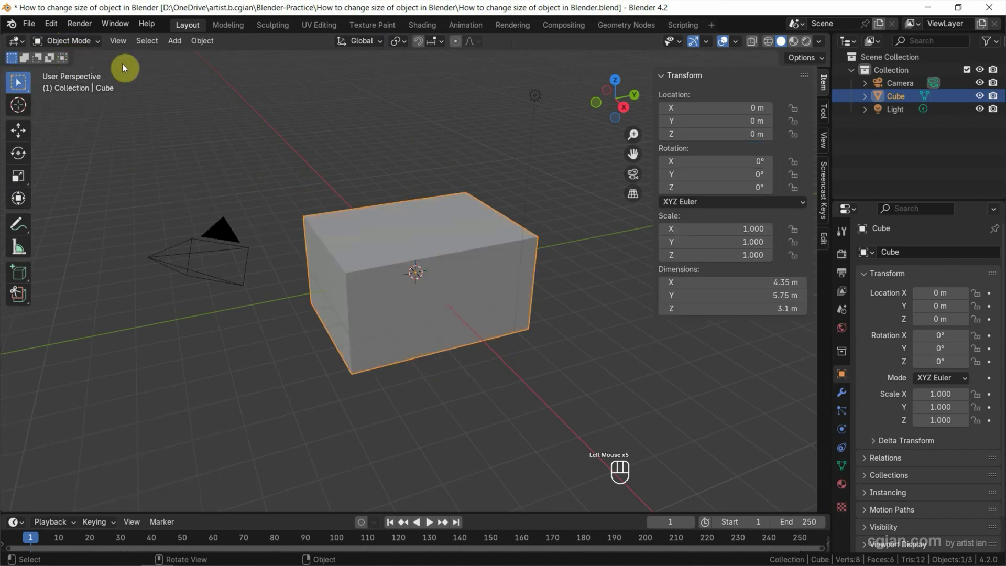